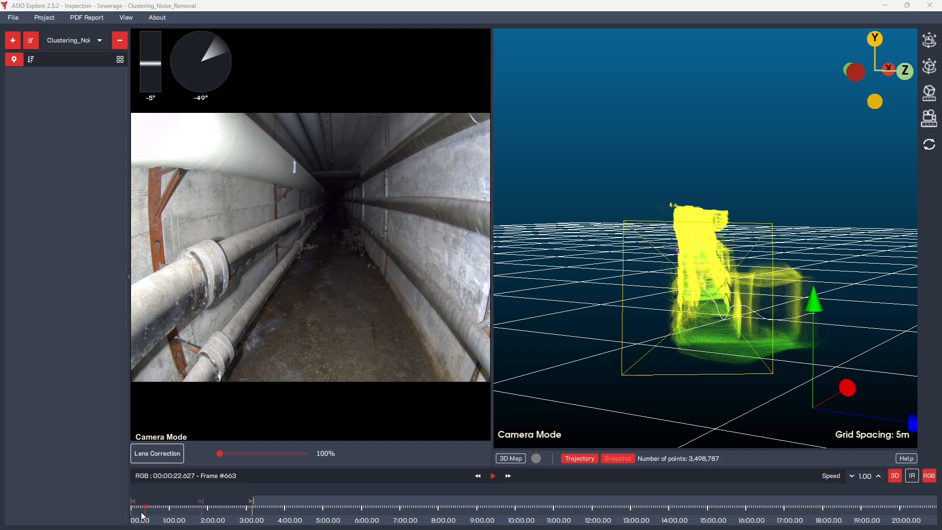
# Add the first point of interest at 0:22.62 of the inspection video.
pyautogui.click(14, 59)
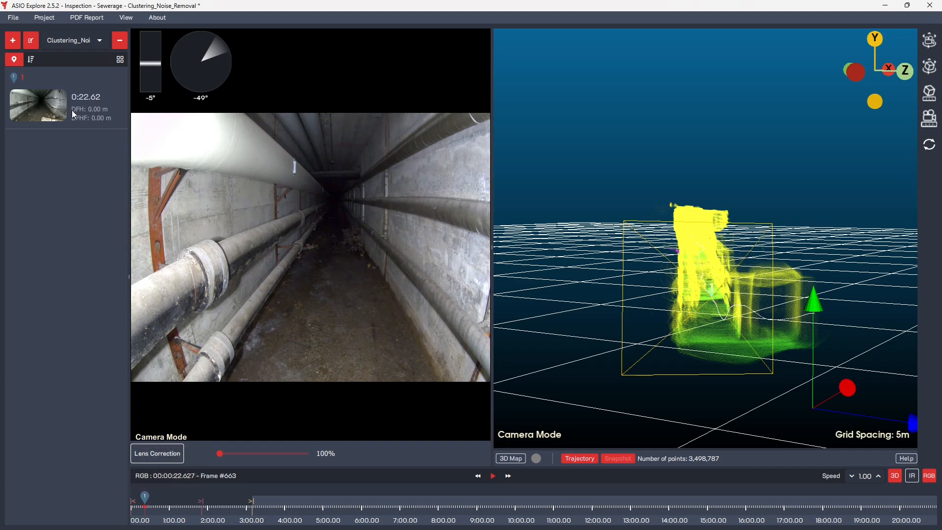
pyautogui.moveTo(654, 339)
pyautogui.mouseDown()
pyautogui.moveTo(778, 336)
pyautogui.moveTo(652, 284)
pyautogui.moveTo(683, 299)
pyautogui.moveTo(764, 309)
pyautogui.moveTo(704, 329)
pyautogui.mouseUp()
pyautogui.scroll(-3, 705, 329)
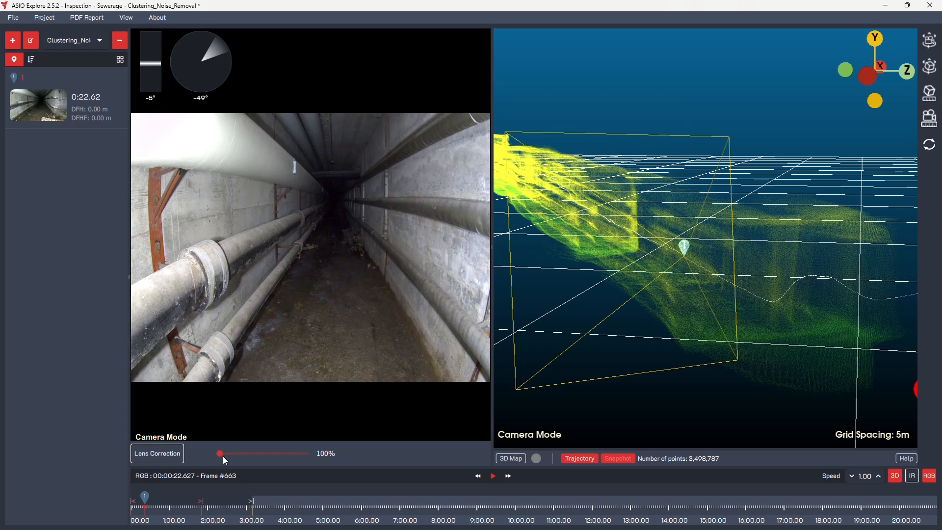
# Play the inspection video on to 0:24.62 and add a second point of interest at that frame.
pyautogui.click(490, 480)
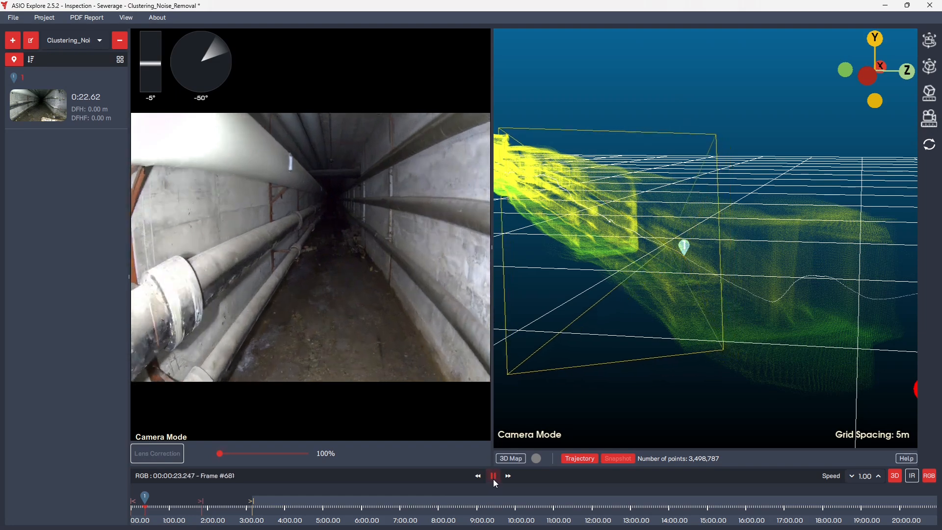
pyautogui.click(493, 476)
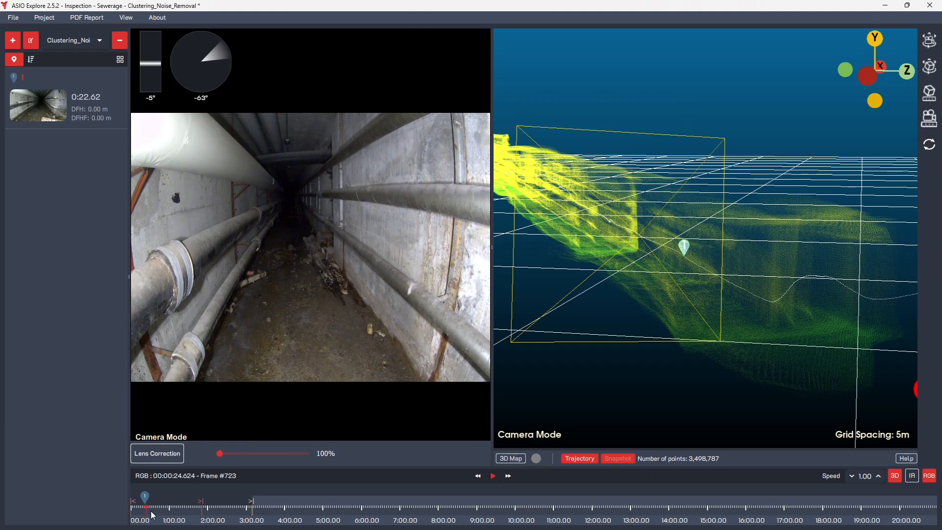
pyautogui.scroll(1, 153, 515)
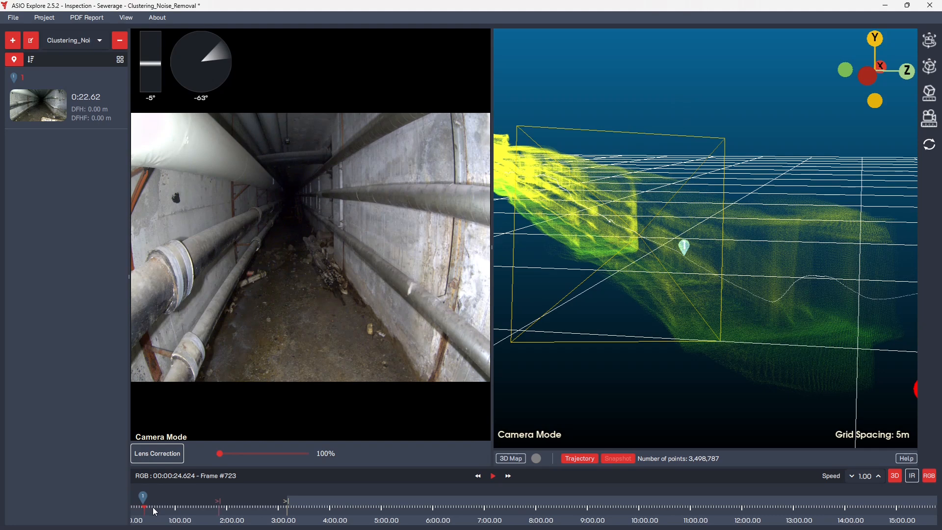
pyautogui.scroll(3, 154, 510)
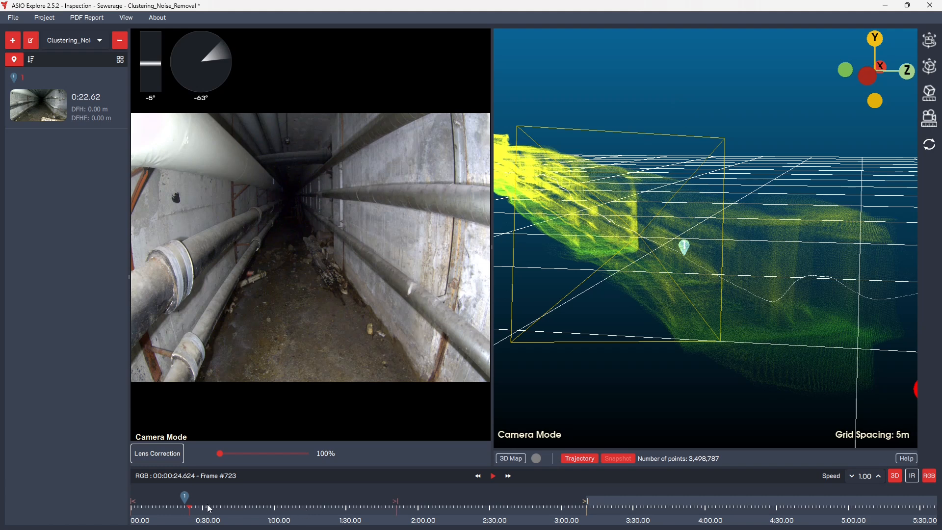
pyautogui.scroll(3, 231, 507)
pyautogui.moveTo(193, 510); pyautogui.dragTo(291, 511)
pyautogui.scroll(2, 231, 511)
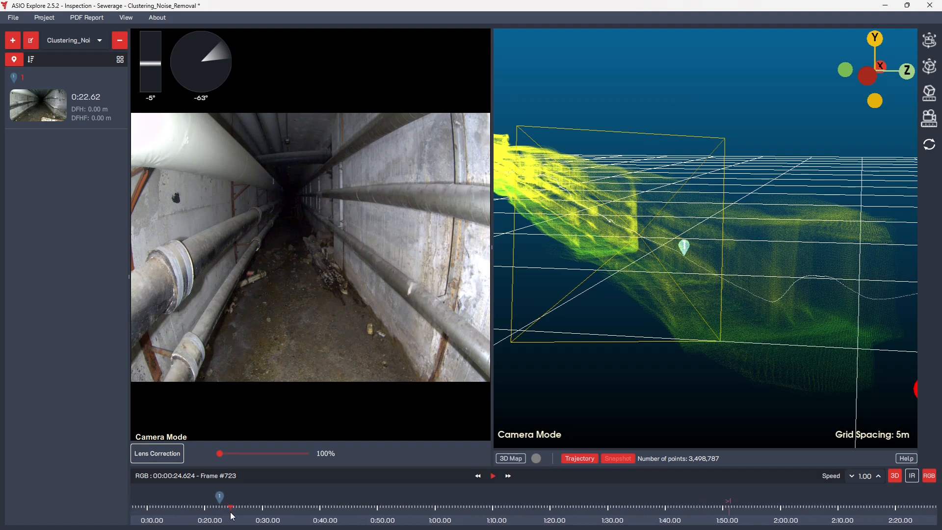
pyautogui.moveTo(231, 511); pyautogui.dragTo(327, 512)
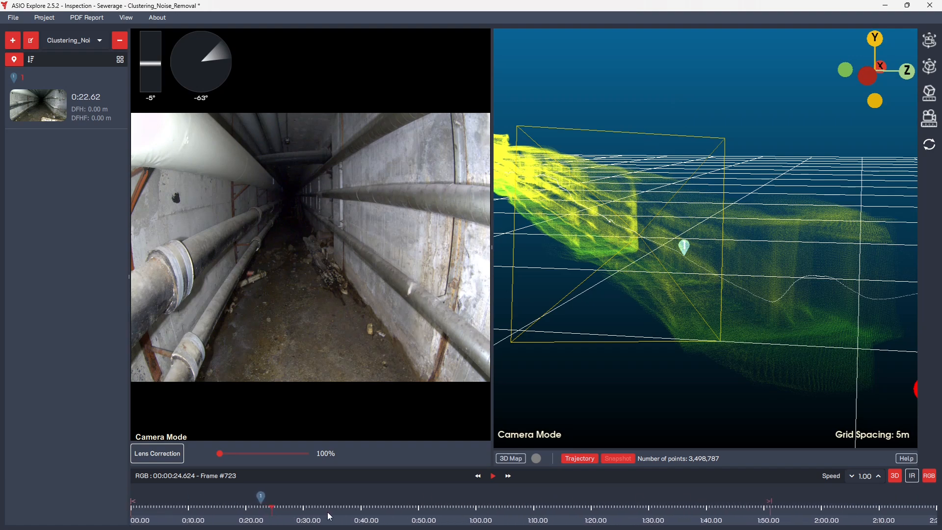
pyautogui.click(14, 59)
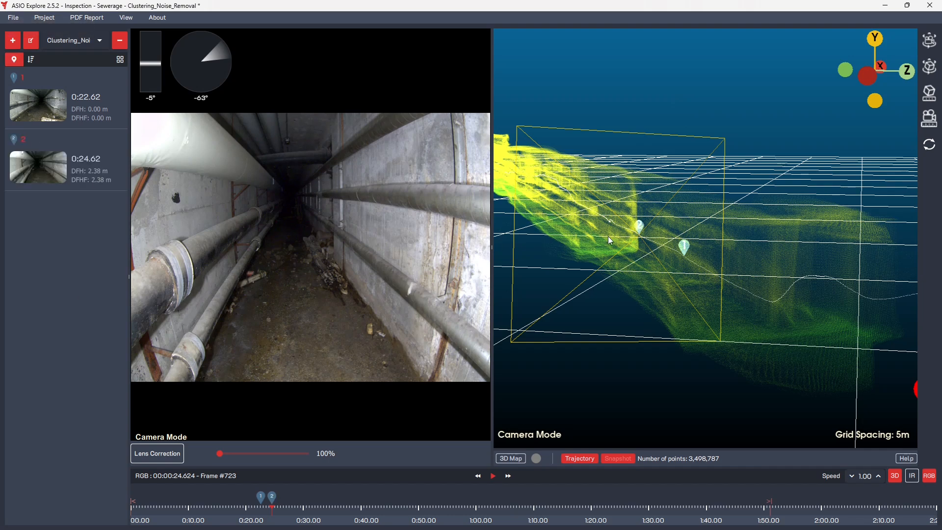
pyautogui.moveTo(613, 234); pyautogui.dragTo(623, 238)
pyautogui.scroll(6, 629, 263)
pyautogui.scroll(-3, 616, 271)
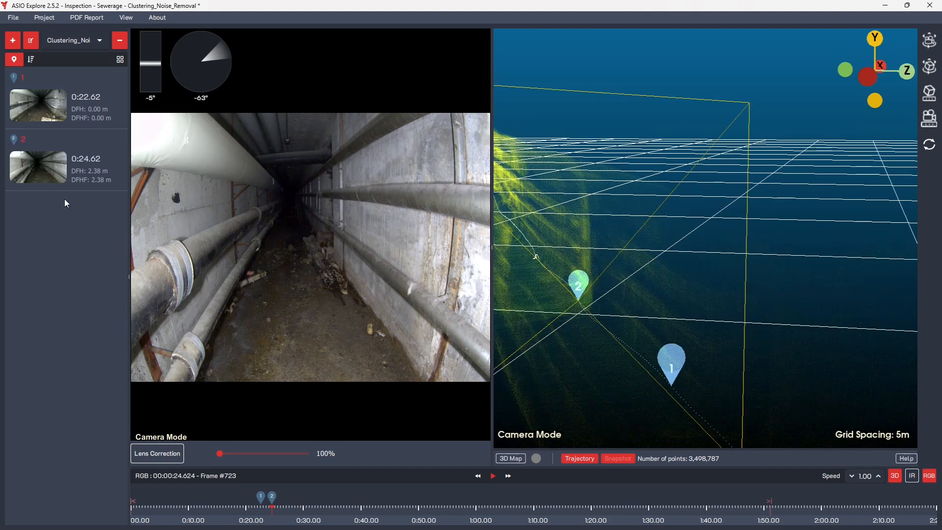
# Set the severity of point of interest 2 to High in its details and close them.
pyautogui.doubleClick(44, 176)
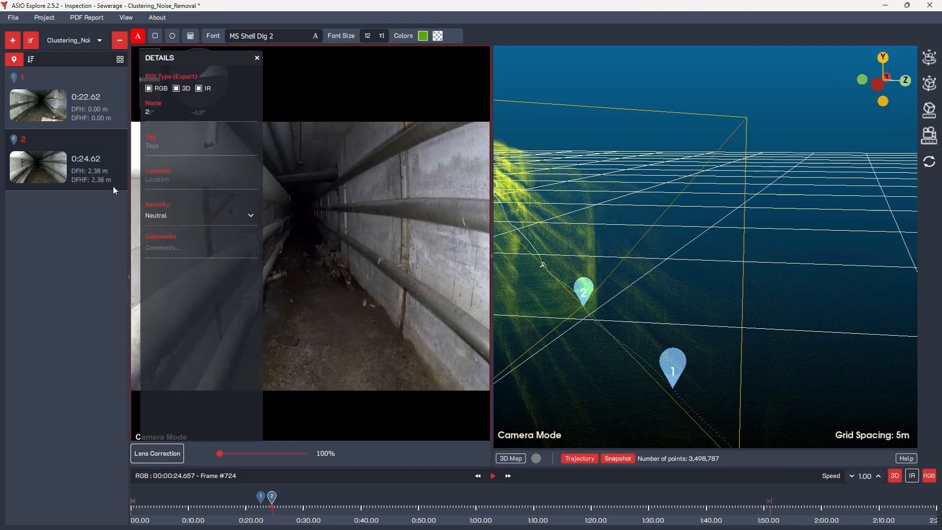
pyautogui.click(169, 112)
pyautogui.click(252, 218)
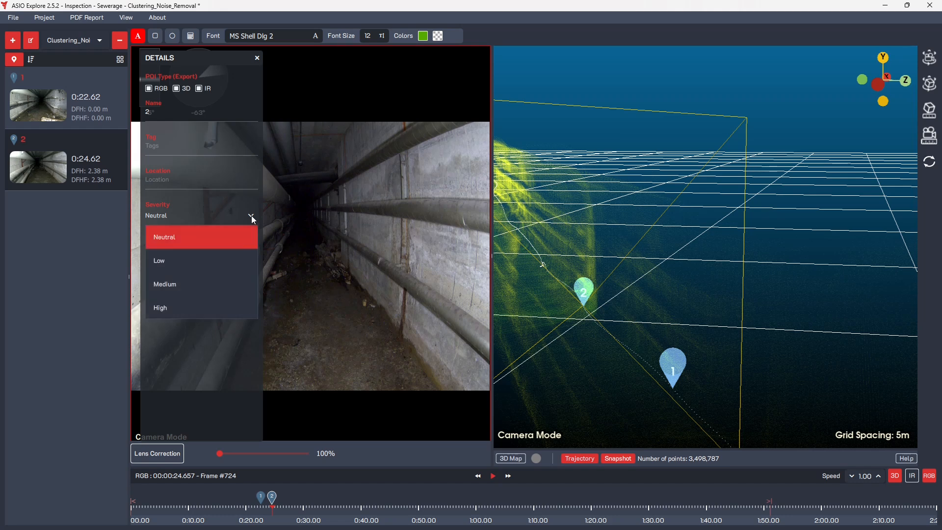
pyautogui.click(220, 306)
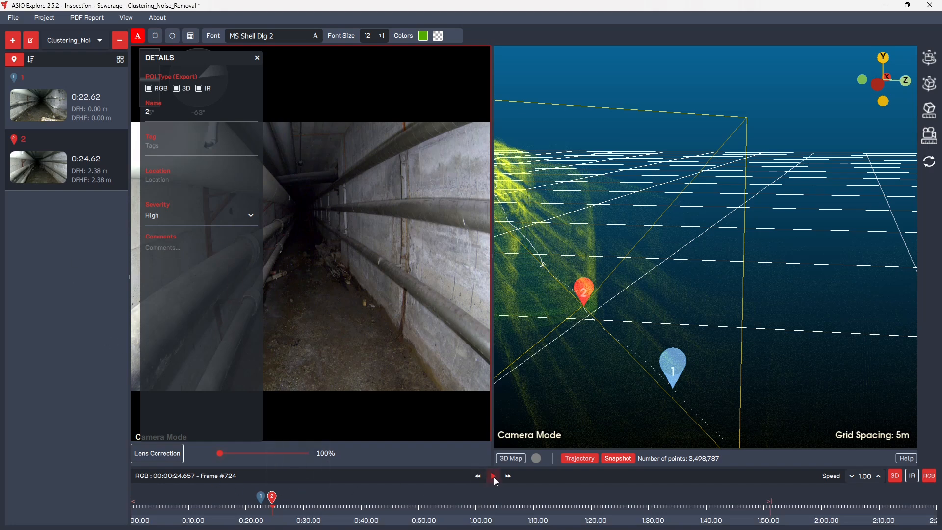
pyautogui.click(258, 57)
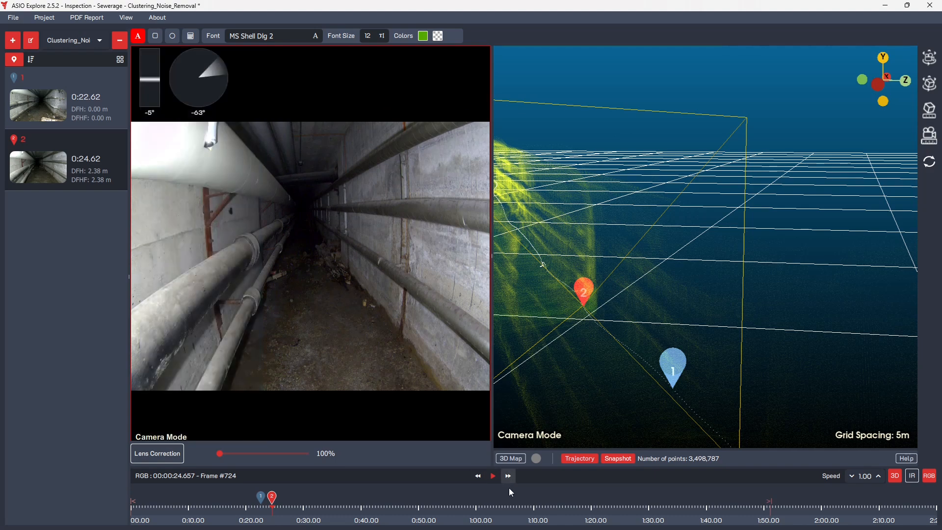
# Play the inspection video on to 0:25.99 and add a third point of interest there.
pyautogui.click(494, 475)
pyautogui.click(493, 476)
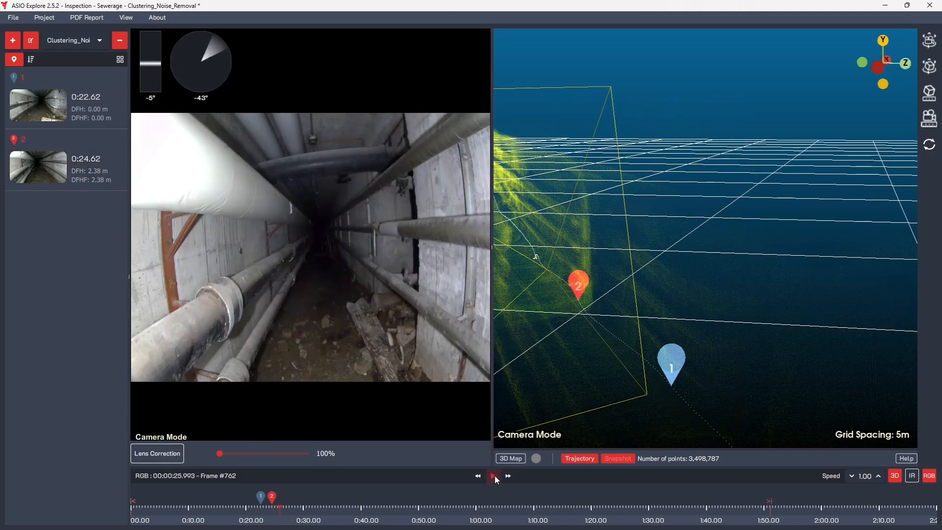
pyautogui.moveTo(649, 284); pyautogui.dragTo(693, 305)
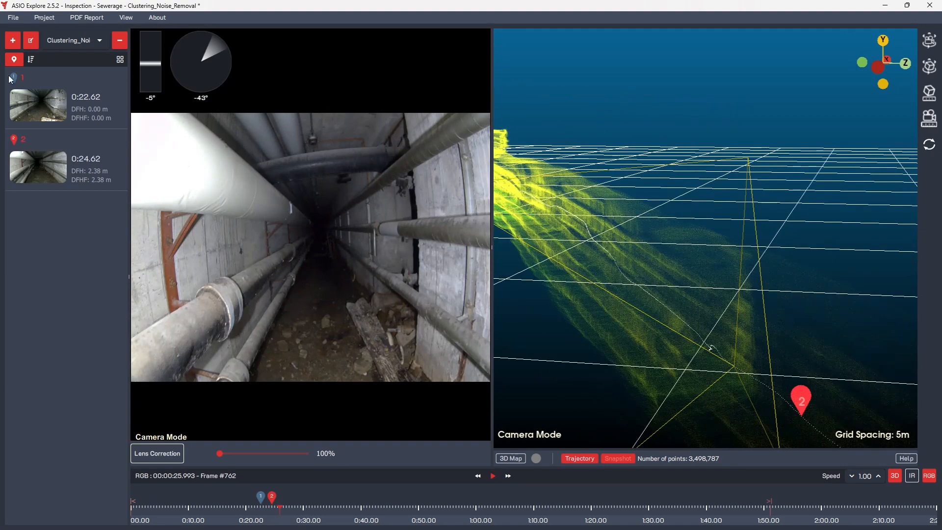
pyautogui.click(13, 60)
pyautogui.moveTo(640, 315); pyautogui.dragTo(663, 329)
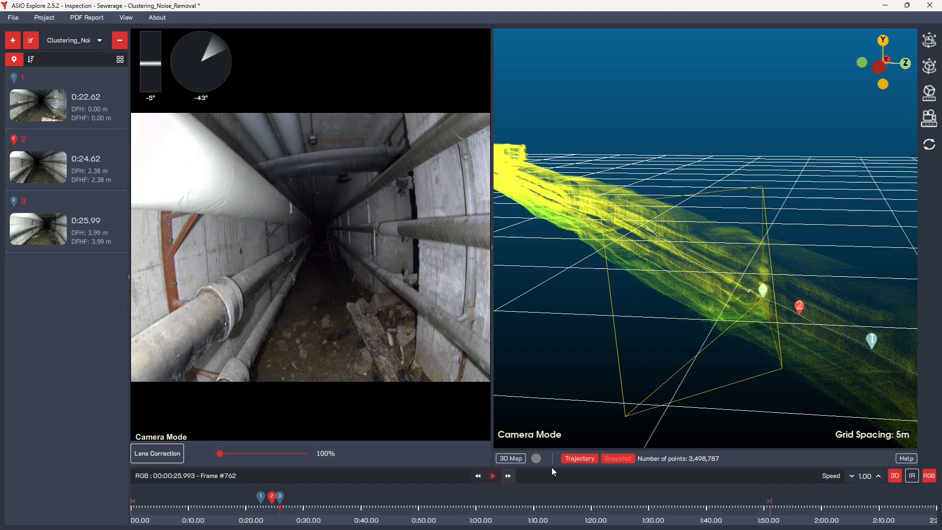
# Continue the video to 0:30.72 and add a fourth point of interest at that frame.
pyautogui.click(501, 479)
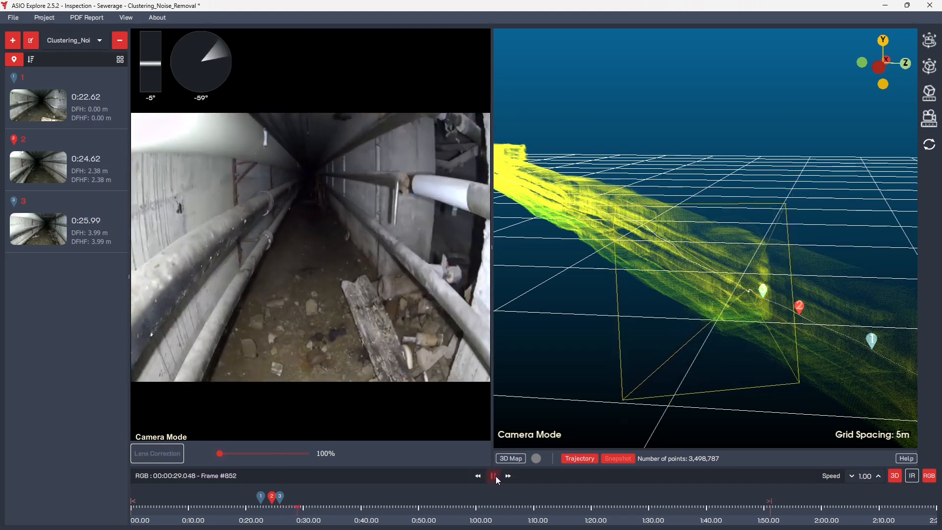
pyautogui.click(495, 476)
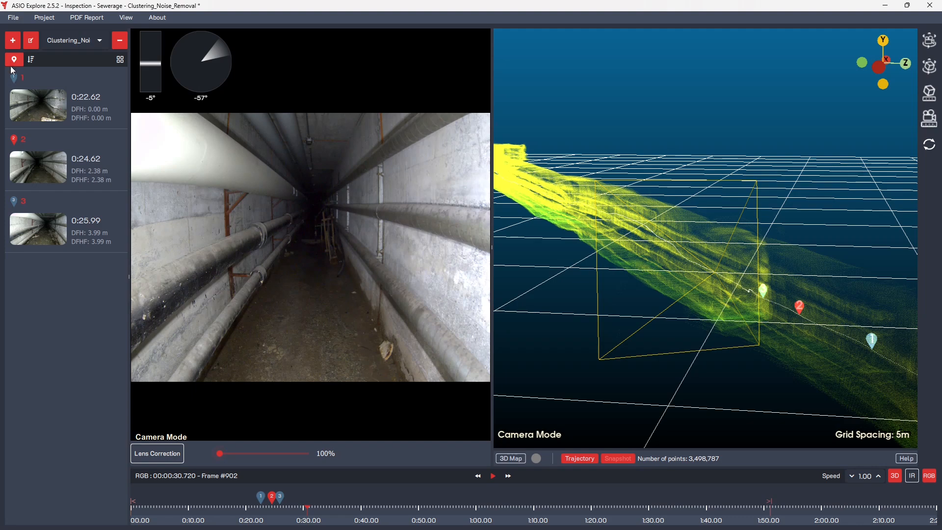
pyautogui.click(12, 40)
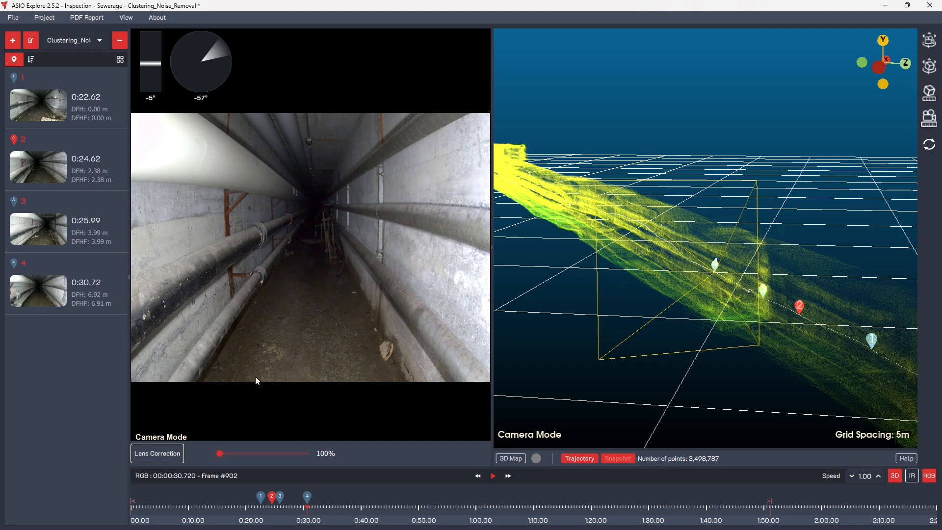
# Open point of interest 4 and draw a rectangle around the debris beside the tunnel's right wall.
pyautogui.click(308, 503)
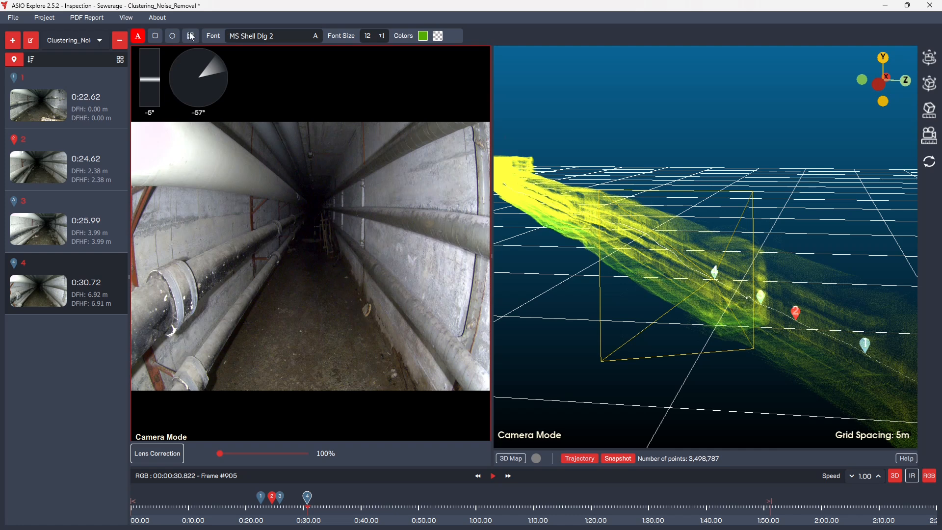
pyautogui.click(156, 35)
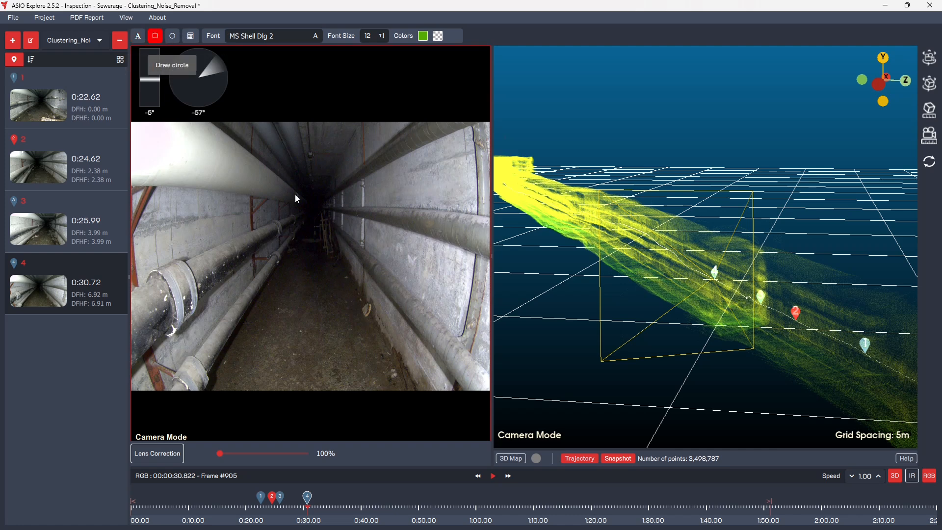
pyautogui.moveTo(355, 294); pyautogui.dragTo(362, 300)
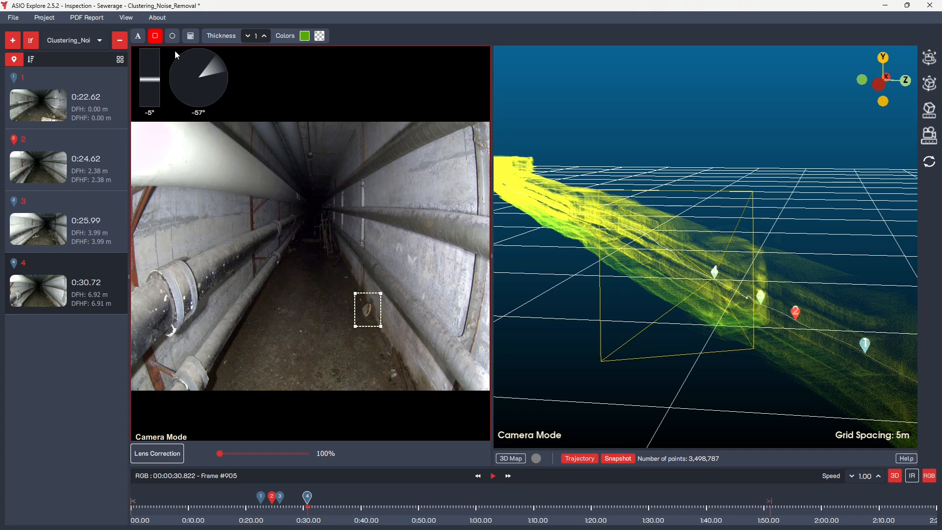
# Draw a circle around the nearer debris at the foot of the right wall and colour it red (#ff0000).
pyautogui.click(172, 36)
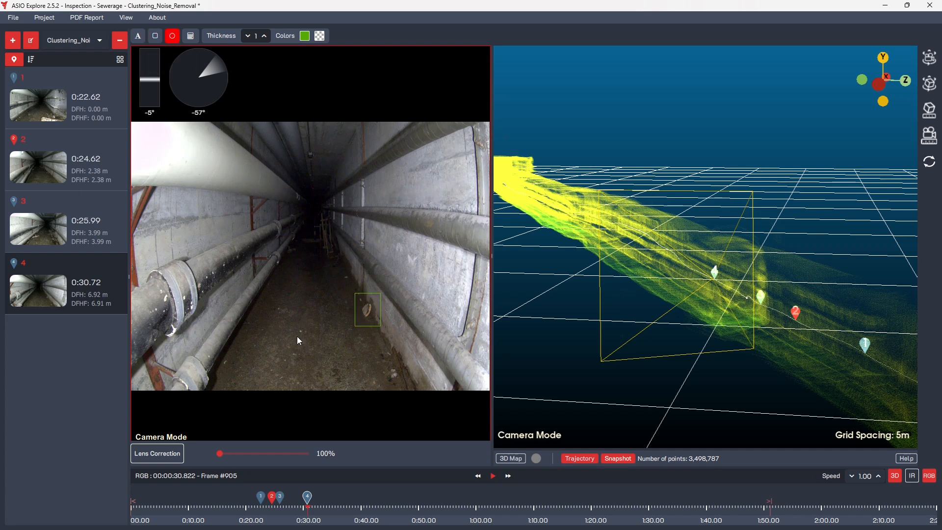
pyautogui.moveTo(383, 363); pyautogui.dragTo(405, 385)
pyautogui.click(304, 37)
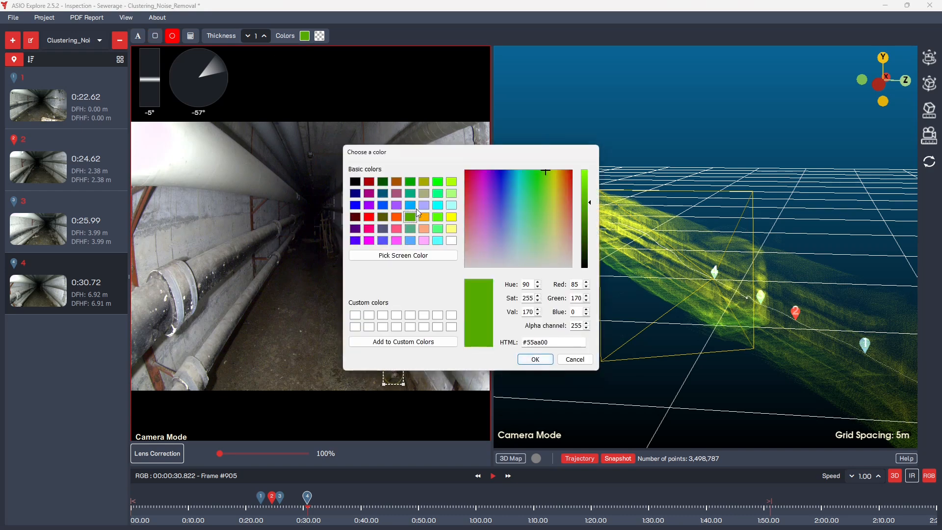
pyautogui.click(369, 217)
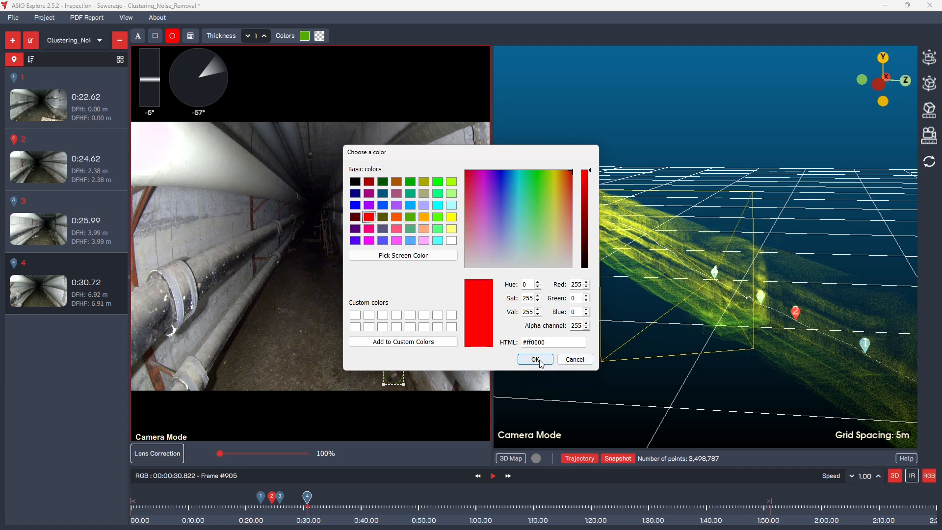
pyautogui.click(535, 359)
# Add a red text note just below the rectangle on point of interest 4 and save the project.
pyautogui.click(138, 36)
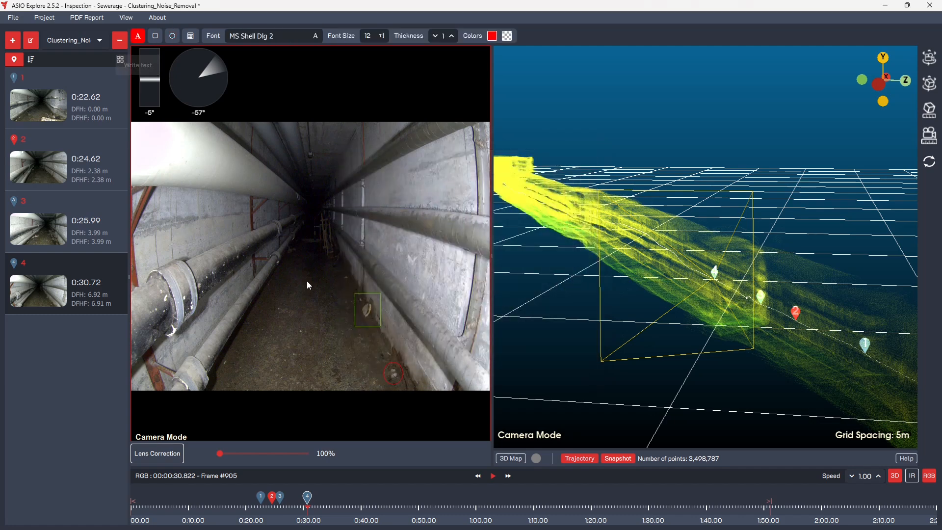
pyautogui.moveTo(343, 327); pyautogui.dragTo(404, 356)
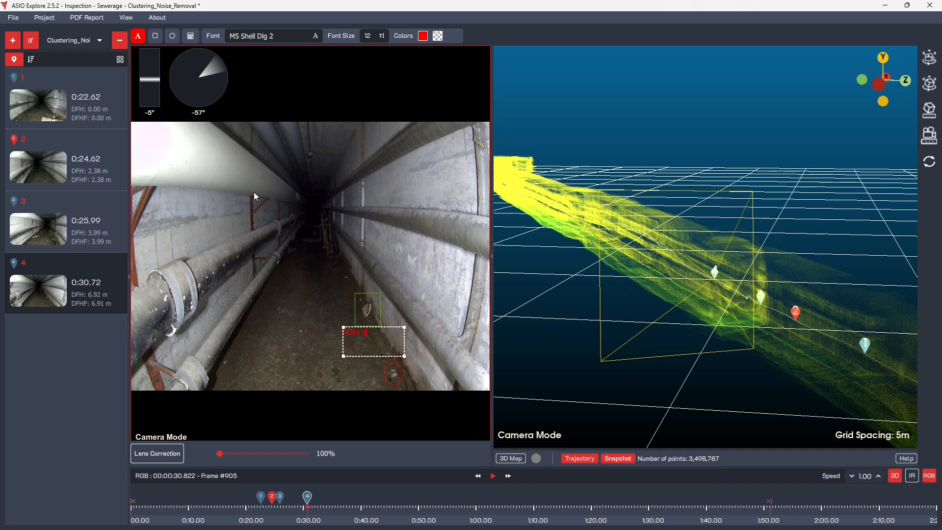
pyautogui.click(13, 18)
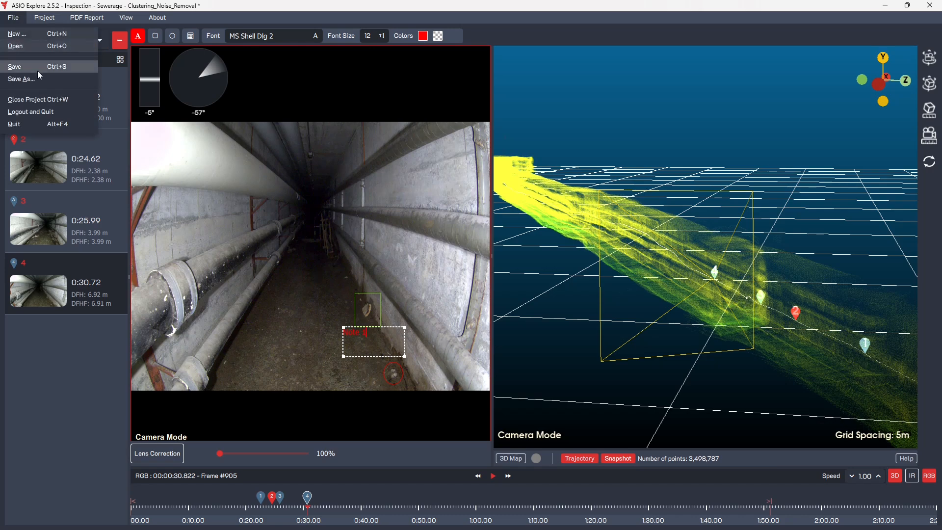
pyautogui.click(36, 67)
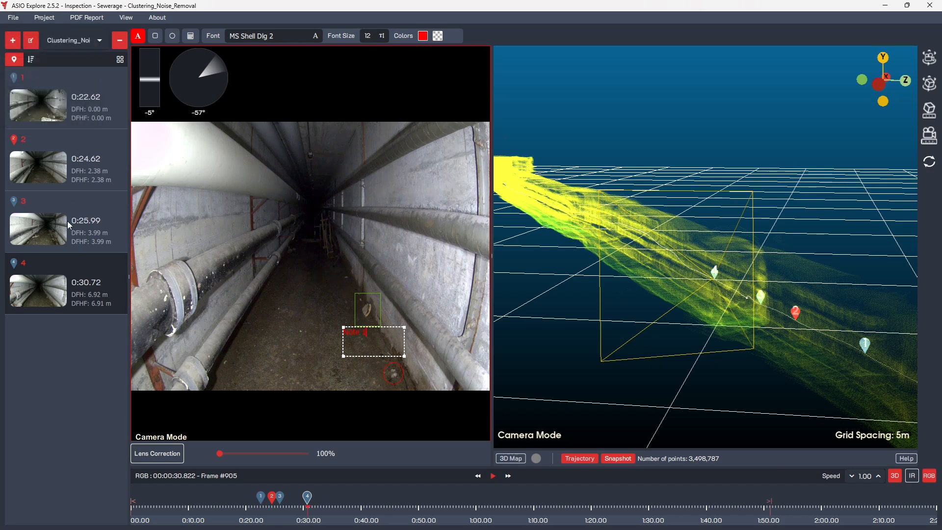
# Review points of interest 2, 3 and 4 in the camera image and along the trajectory in the 3D point cloud.
pyautogui.moveTo(676, 292); pyautogui.dragTo(628, 289)
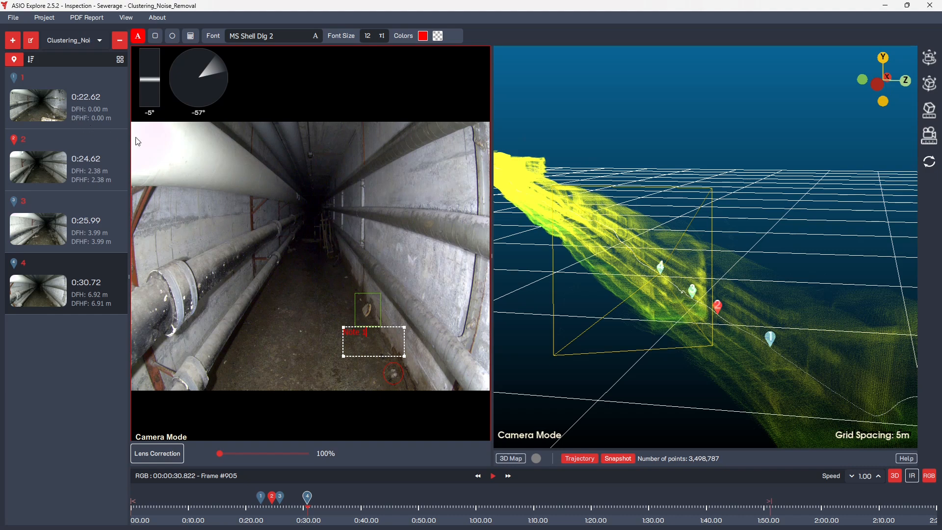
pyautogui.scroll(2, 681, 273)
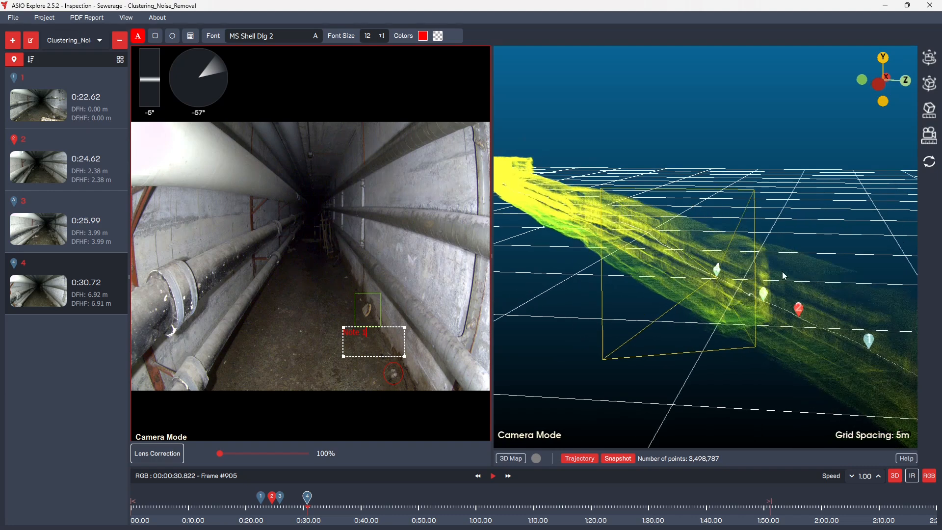
pyautogui.scroll(3, 732, 256)
pyautogui.moveTo(710, 270); pyautogui.dragTo(718, 272)
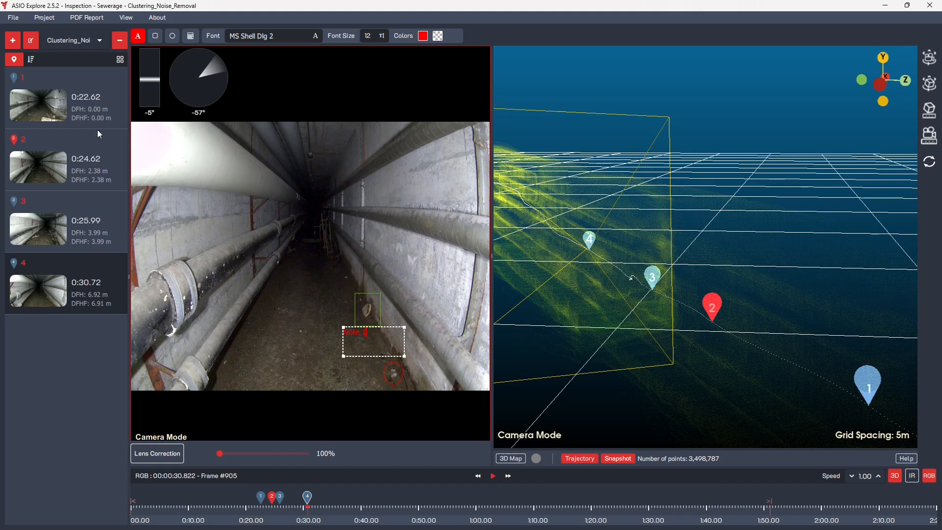
pyautogui.click(96, 175)
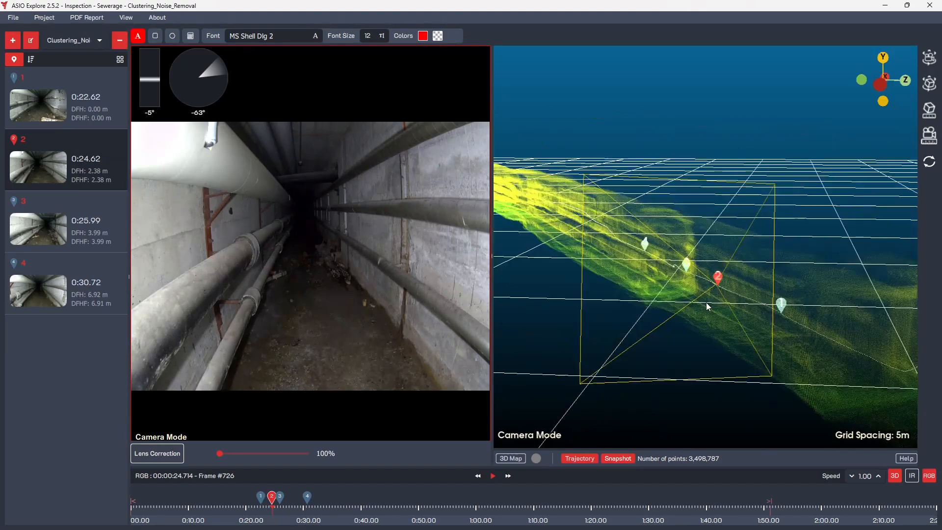
pyautogui.click(80, 238)
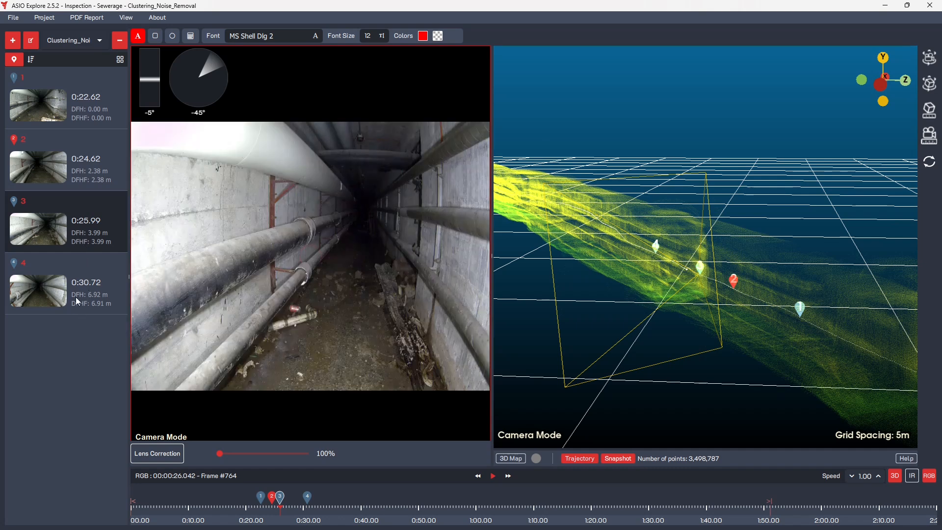
pyautogui.click(75, 296)
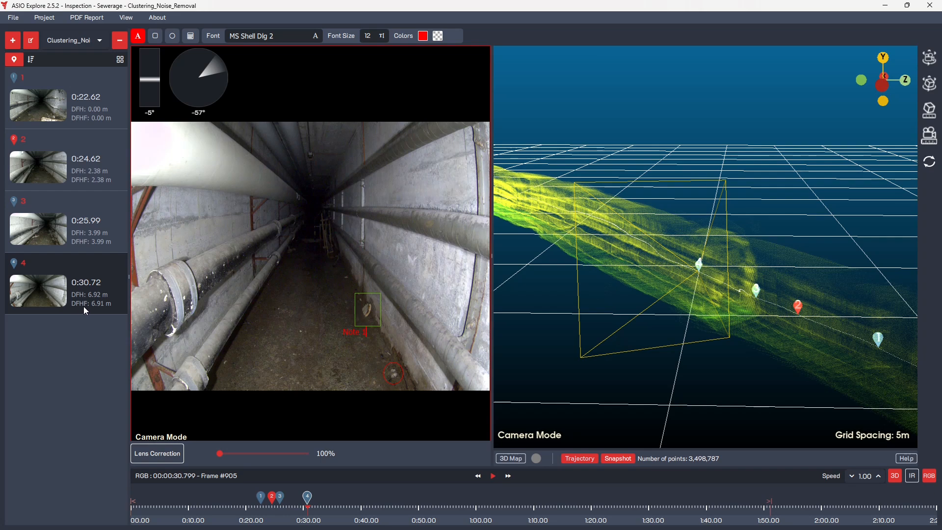
pyautogui.moveTo(631, 285); pyautogui.dragTo(623, 282)
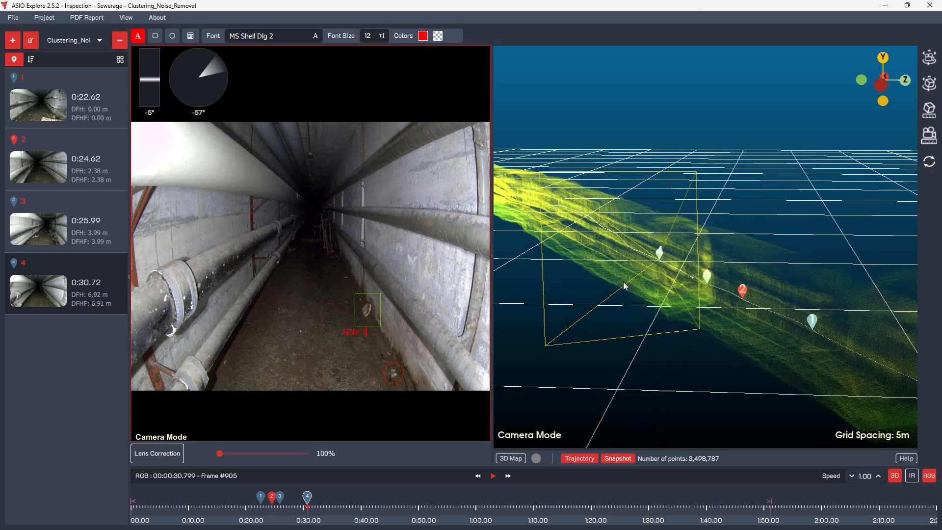
# Inspect the point of interest markers along the trajectory from several angles in the 3D point cloud and open point of interest 3.
pyautogui.moveTo(682, 305)
pyautogui.mouseDown()
pyautogui.moveTo(652, 294)
pyautogui.moveTo(686, 296)
pyautogui.mouseUp()
pyautogui.scroll(3, 652, 294)
pyautogui.scroll(-3, 686, 295)
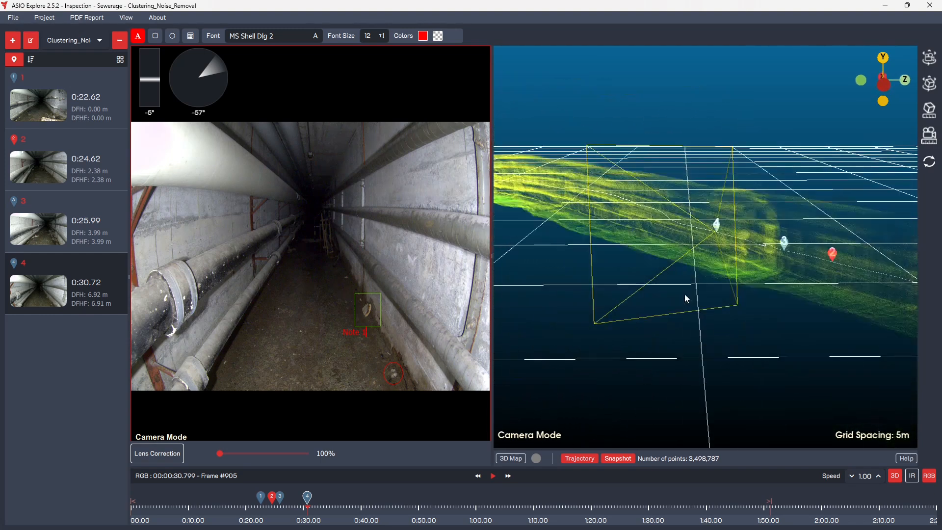
pyautogui.moveTo(829, 286); pyautogui.dragTo(813, 286)
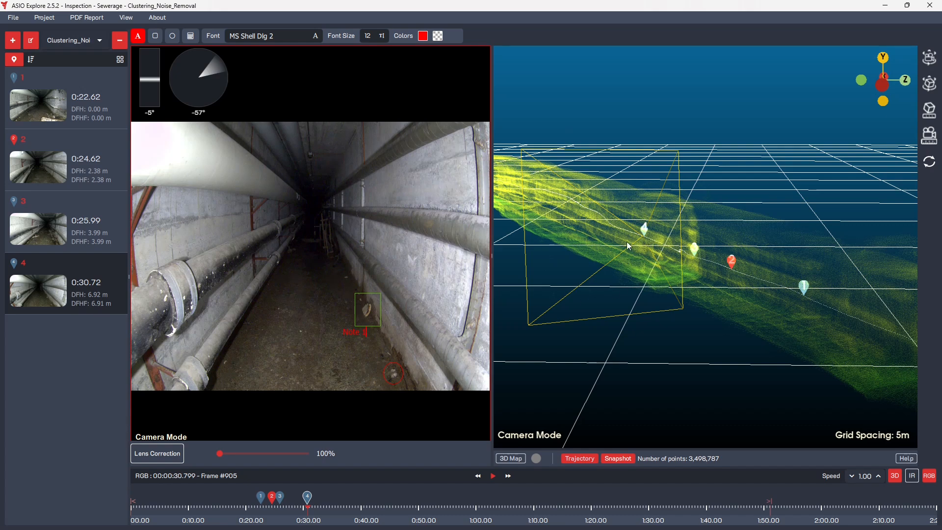
pyautogui.click(43, 236)
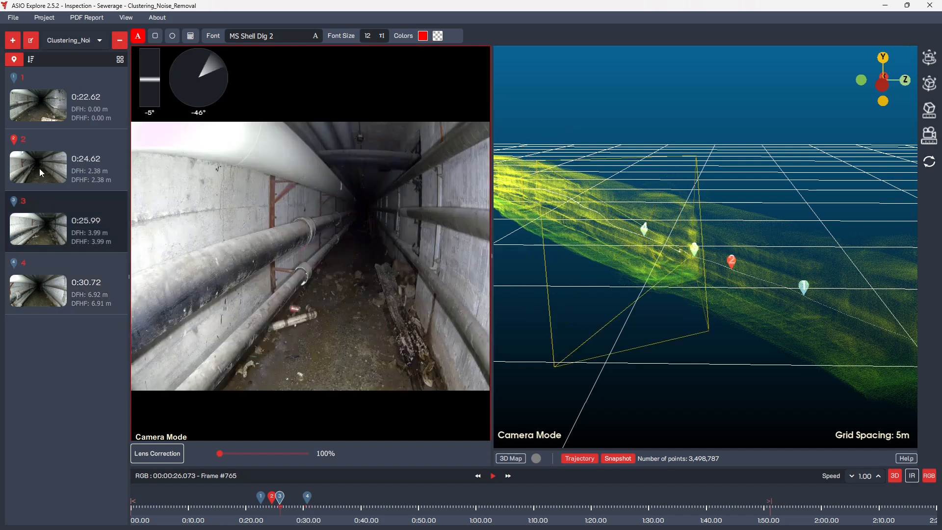
# Sort the points of interest by descending timestamp and return them to ascending timestamp order.
pyautogui.click(32, 60)
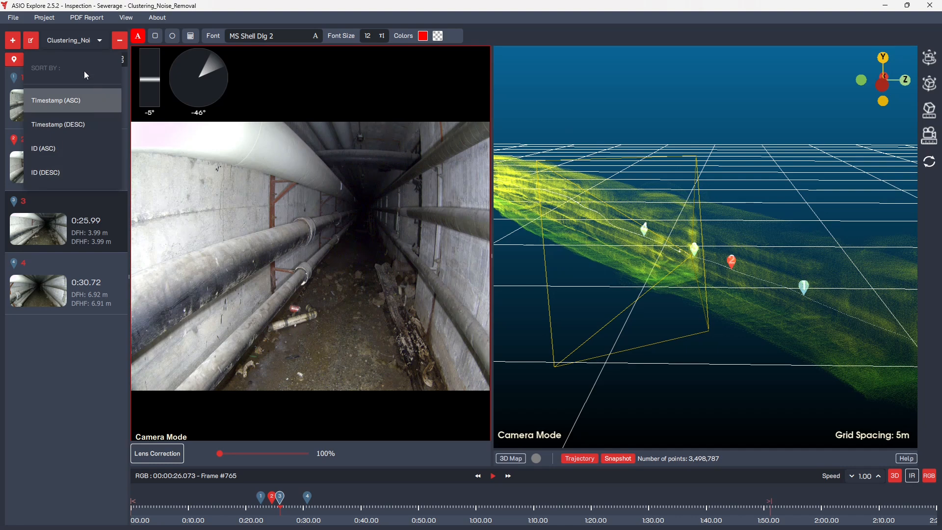
pyautogui.click(44, 124)
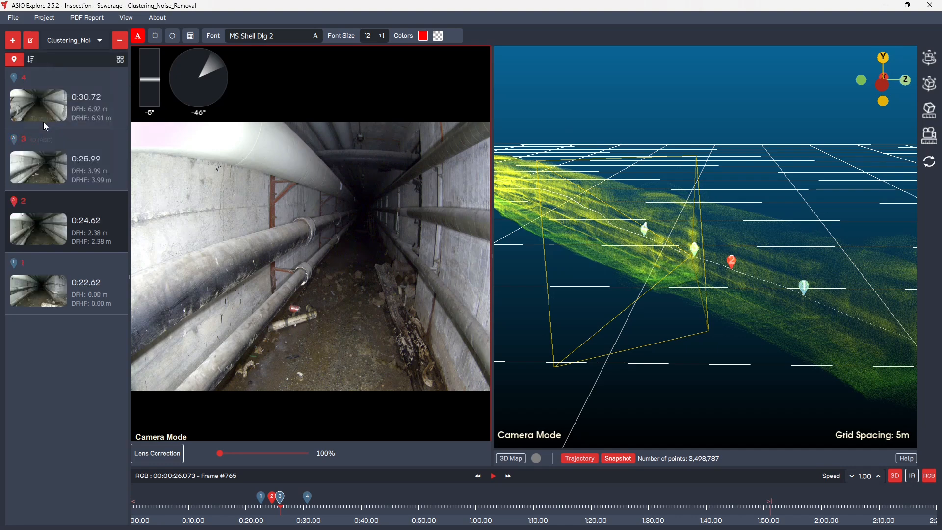
pyautogui.click(31, 62)
pyautogui.click(37, 95)
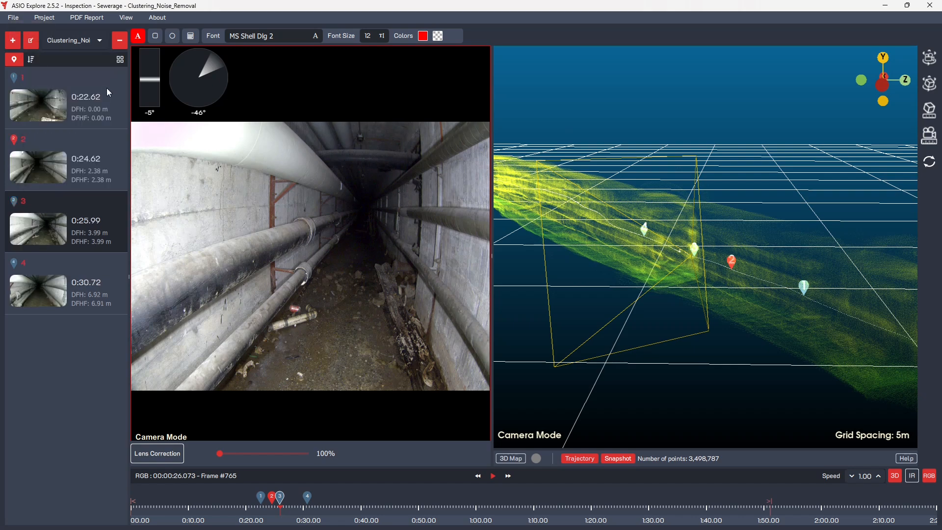
# Show the points of interest in the compact grid layout and switch back to the detailed list layout.
pyautogui.click(121, 61)
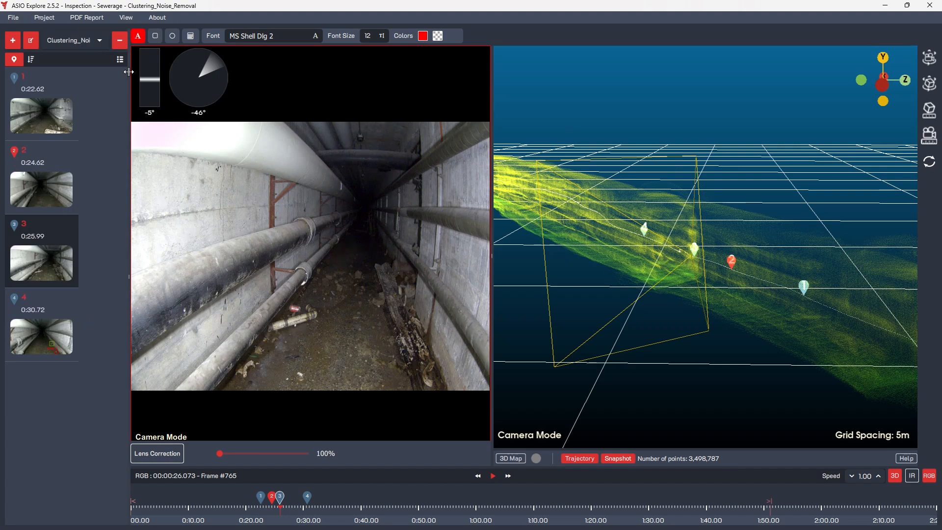
pyautogui.moveTo(130, 131)
pyautogui.mouseDown()
pyautogui.moveTo(311, 147)
pyautogui.moveTo(129, 143)
pyautogui.mouseUp()
pyautogui.click(117, 60)
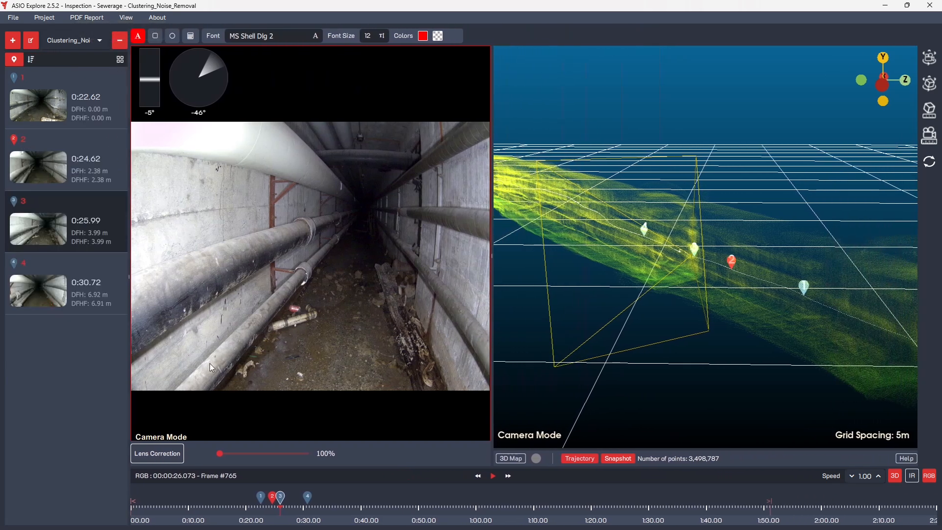
# Open point of interest 2 and mark it as deleted.
pyautogui.moveTo(632, 298); pyautogui.dragTo(751, 330)
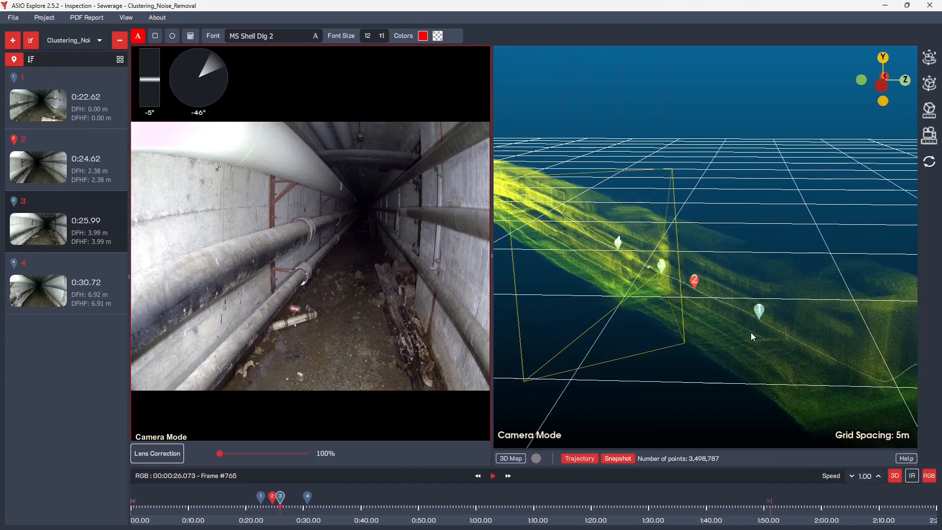
pyautogui.click(45, 171)
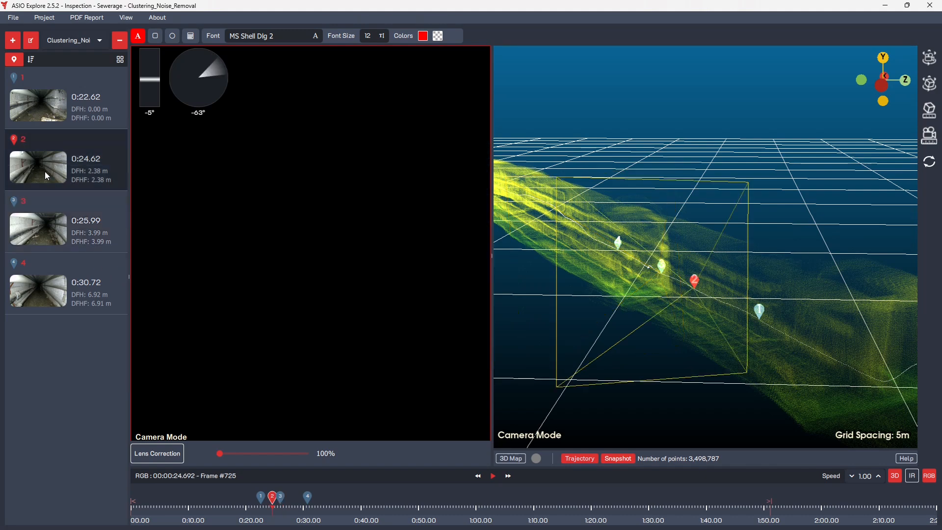
pyautogui.rightClick(46, 172)
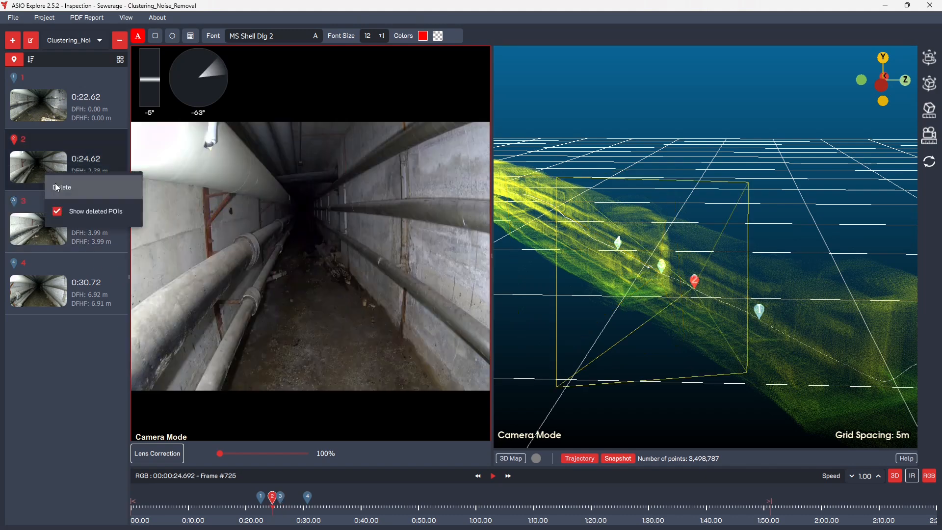
pyautogui.click(57, 187)
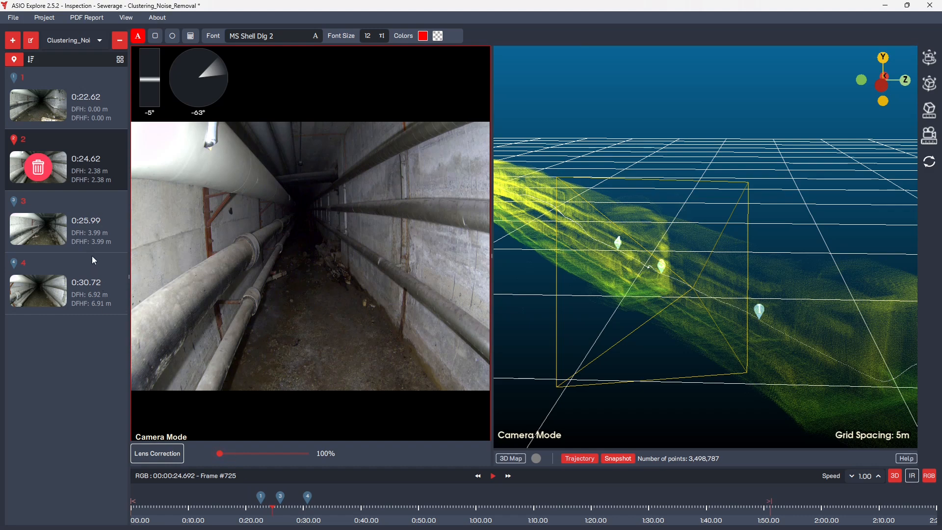
# Permanently delete the already removed point of interest 2 from the inspection.
pyautogui.rightClick(87, 185)
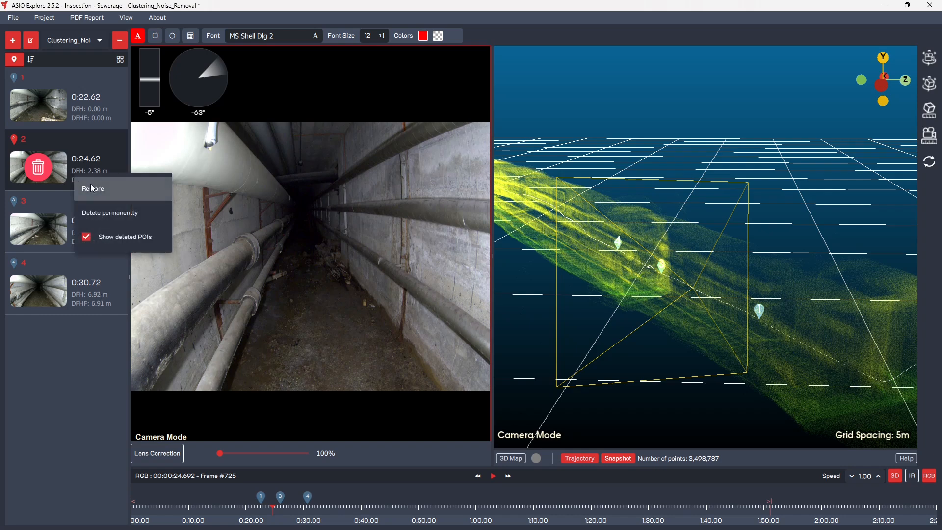
pyautogui.click(108, 212)
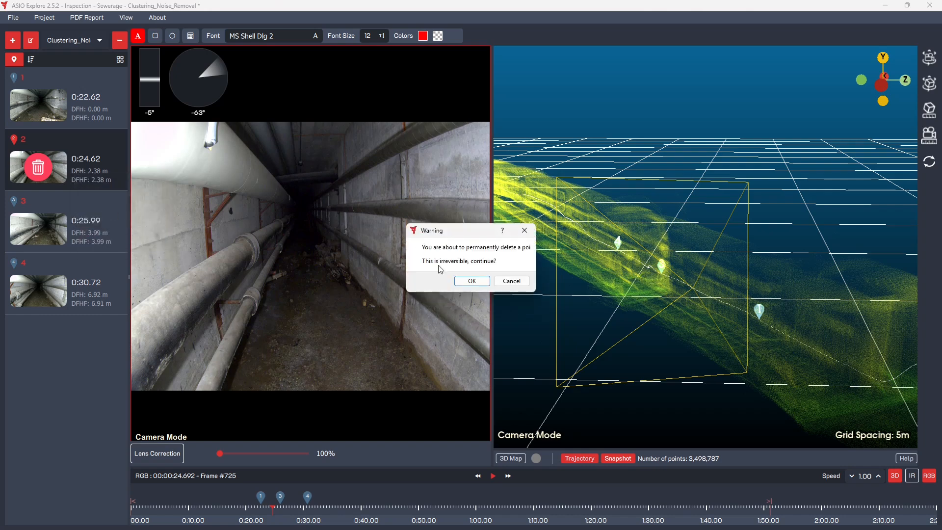
pyautogui.click(469, 282)
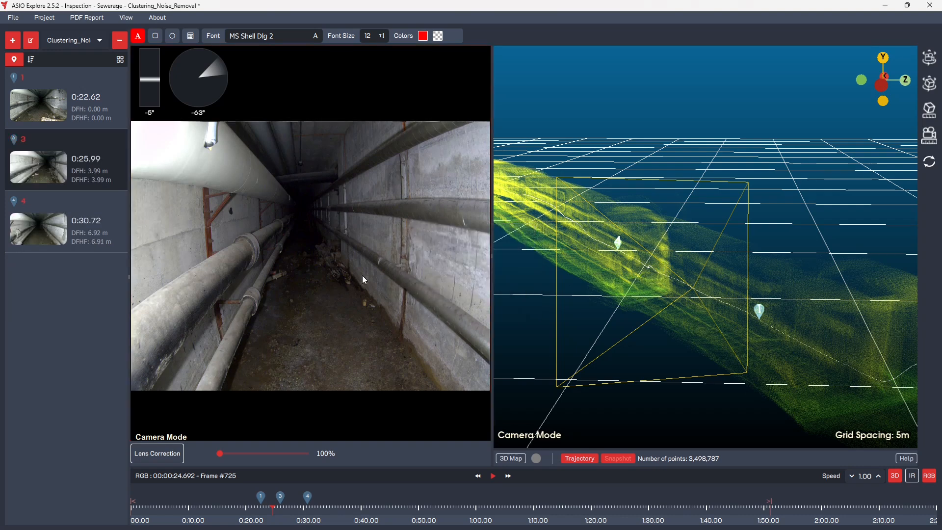